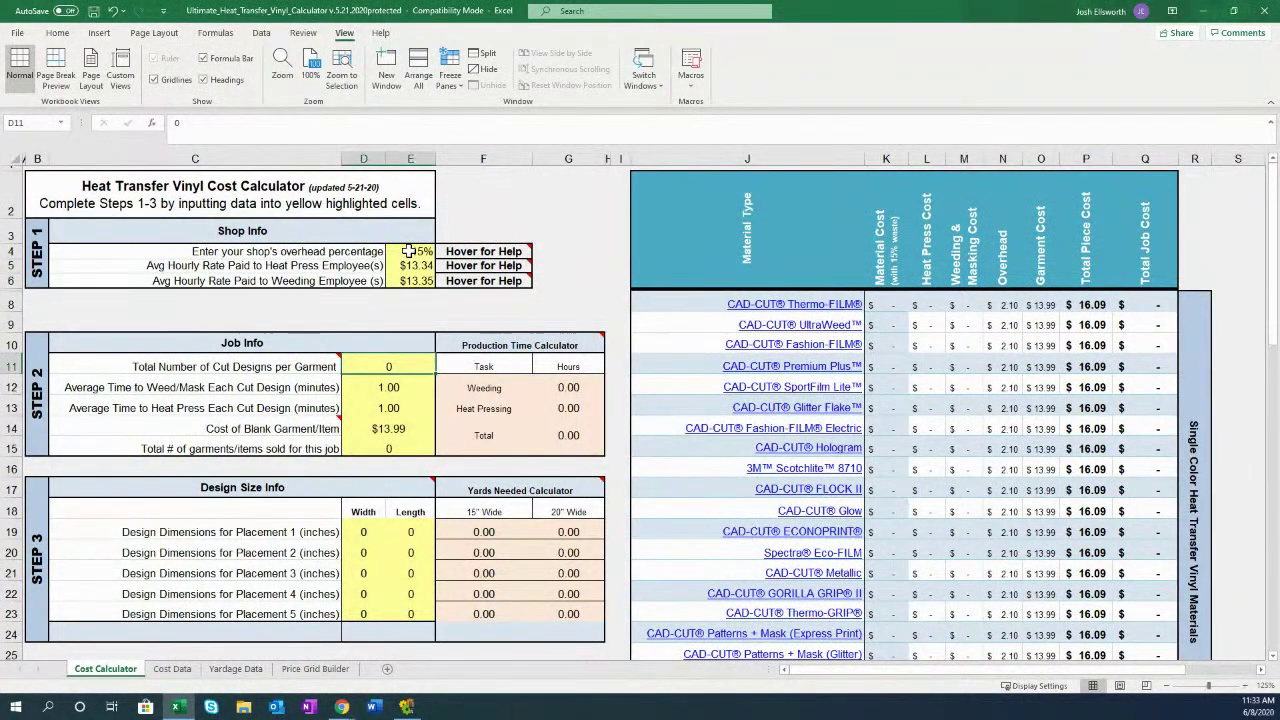
Step: Set the total number of cut designs per garment to 2 in the Job Info section
{"action": "left_click", "coordinate": [409, 251]}
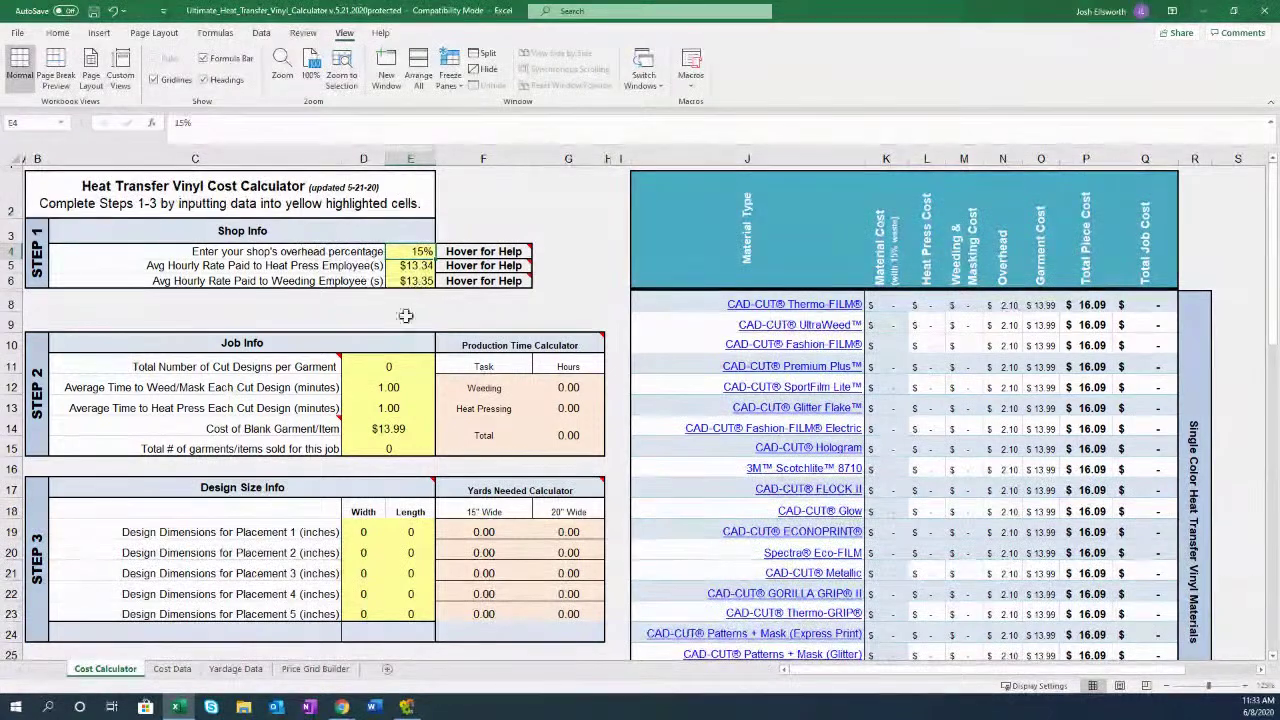
{"action": "left_click", "coordinate": [382, 368]}
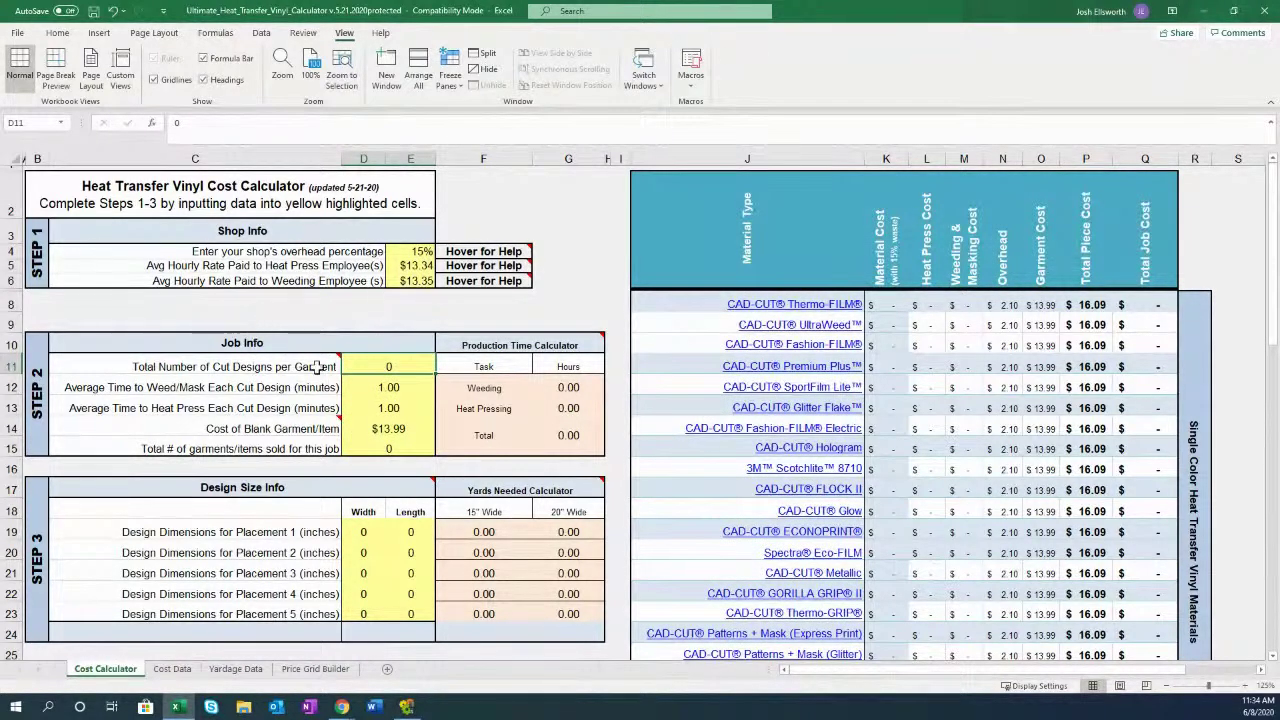
{"action": "mouse_move", "coordinate": [318, 367]}
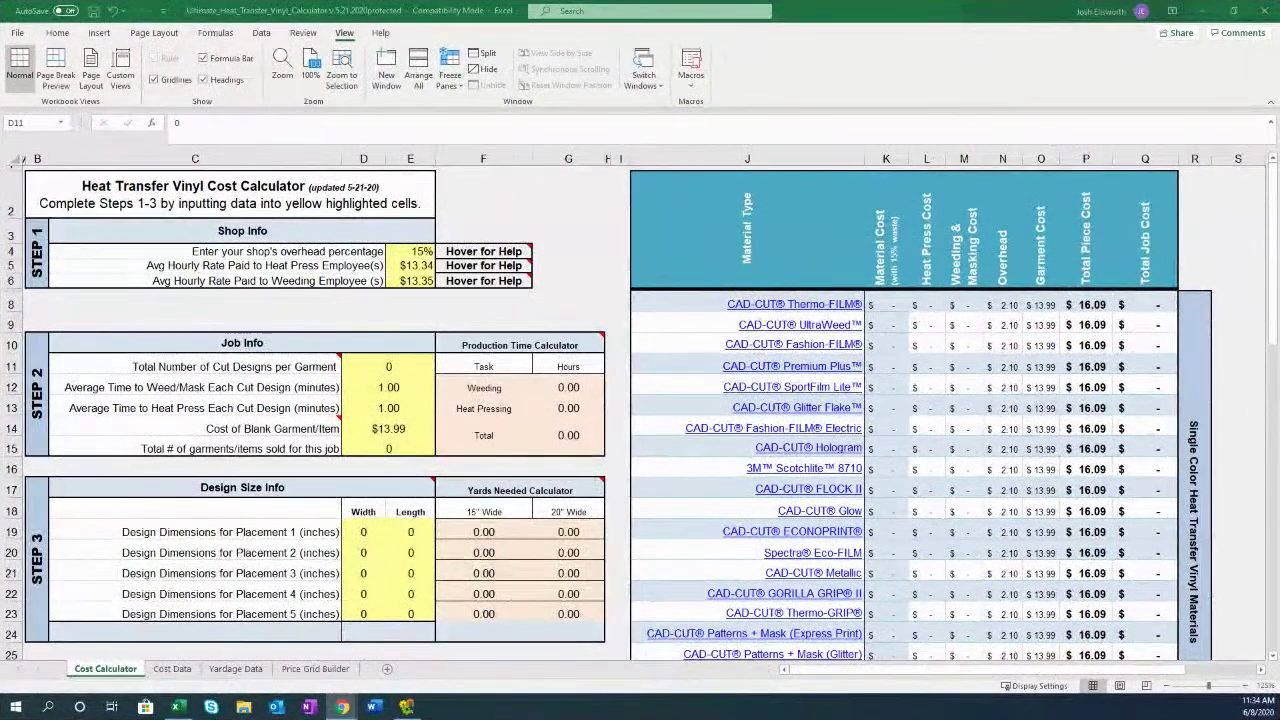
{"action": "left_click", "coordinate": [407, 366]}
{"action": "type", "text": "2"}
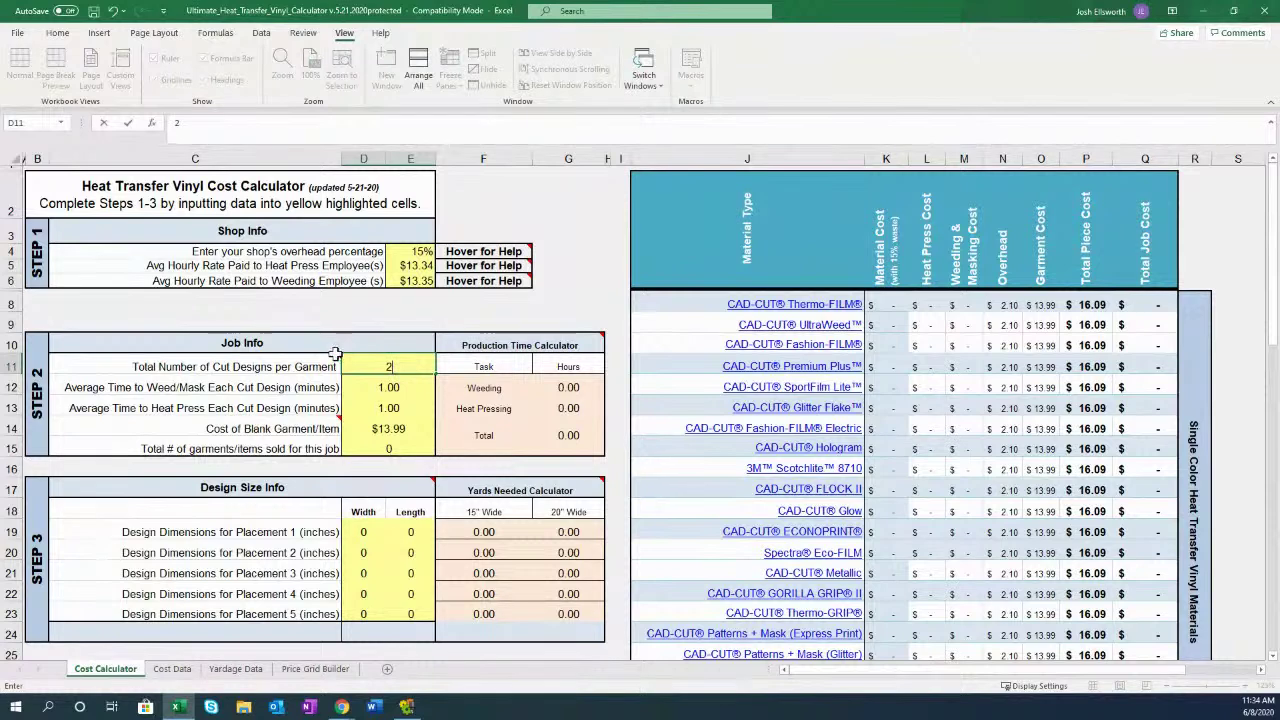
{"action": "left_click", "coordinate": [399, 386]}
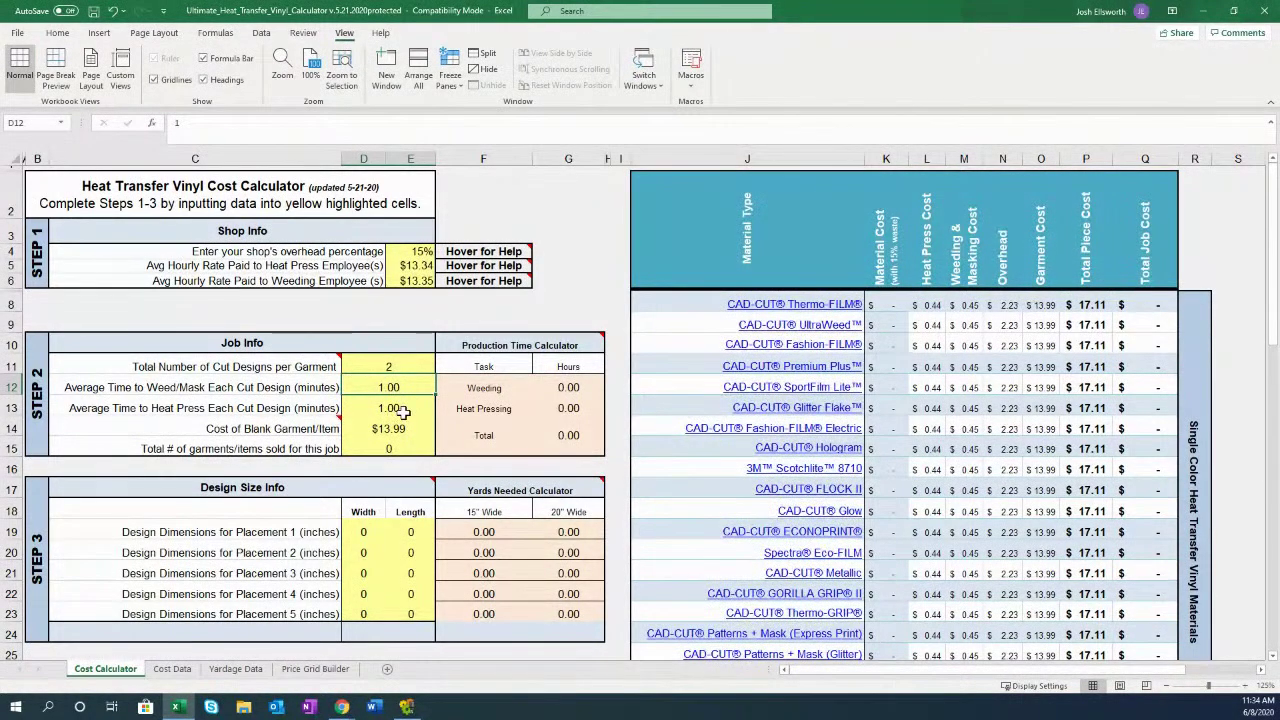
Step: Try 1.5 minutes as the average time to heat press each cut design, and set it back to 1 minute
{"action": "left_click", "coordinate": [404, 410]}
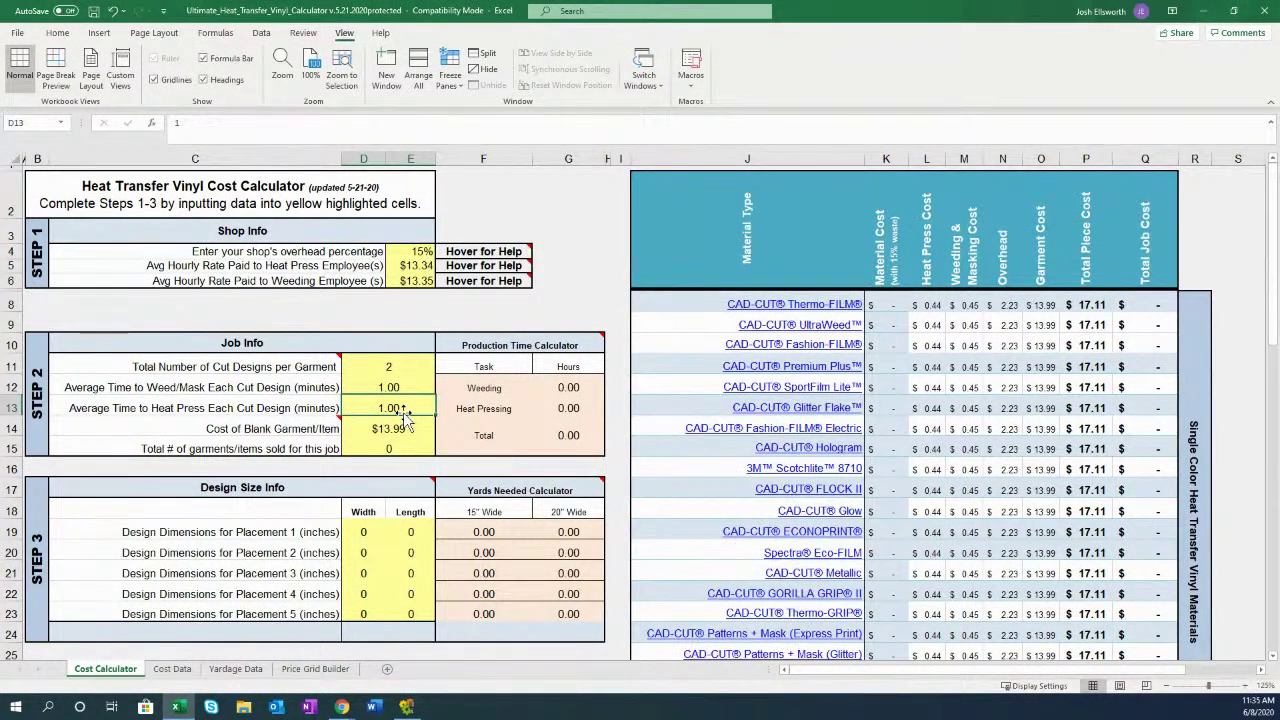
{"action": "type", "text": "1.5"}
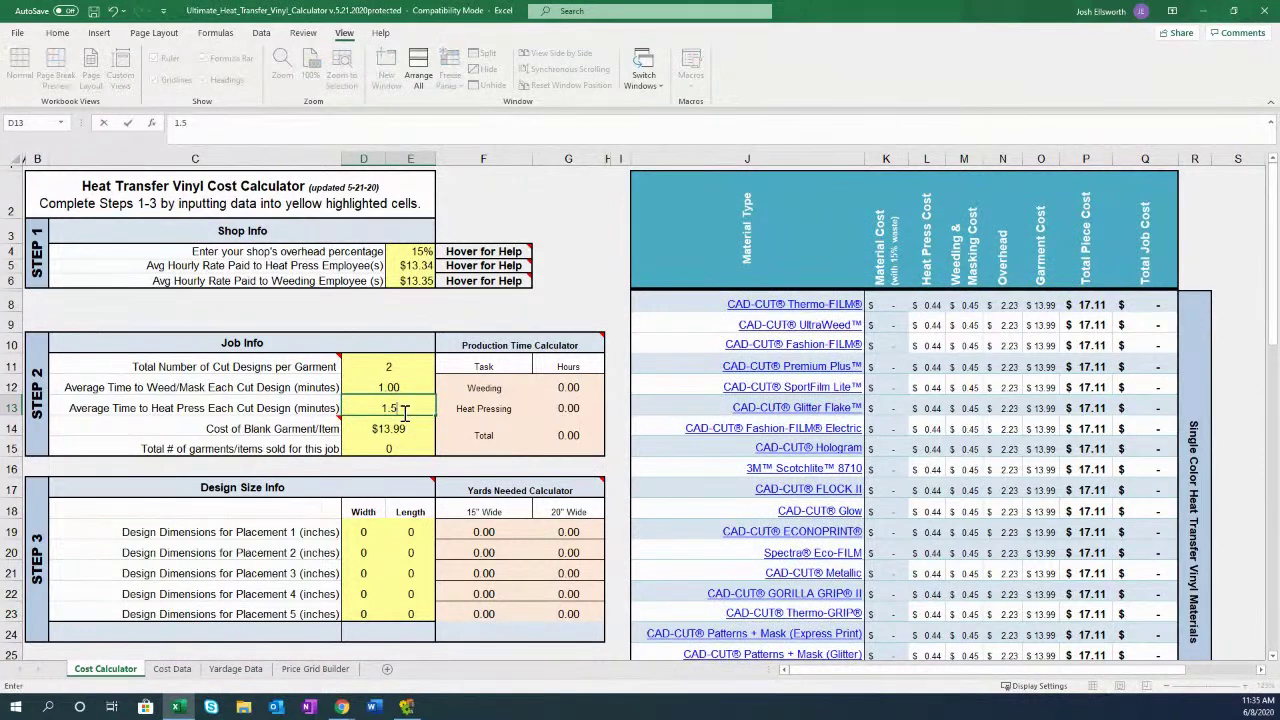
{"action": "key", "text": "Return"}
{"action": "left_click", "coordinate": [397, 403]}
{"action": "key", "text": "BackSpace"}
{"action": "type", "text": "1"}
{"action": "key", "text": "Return"}
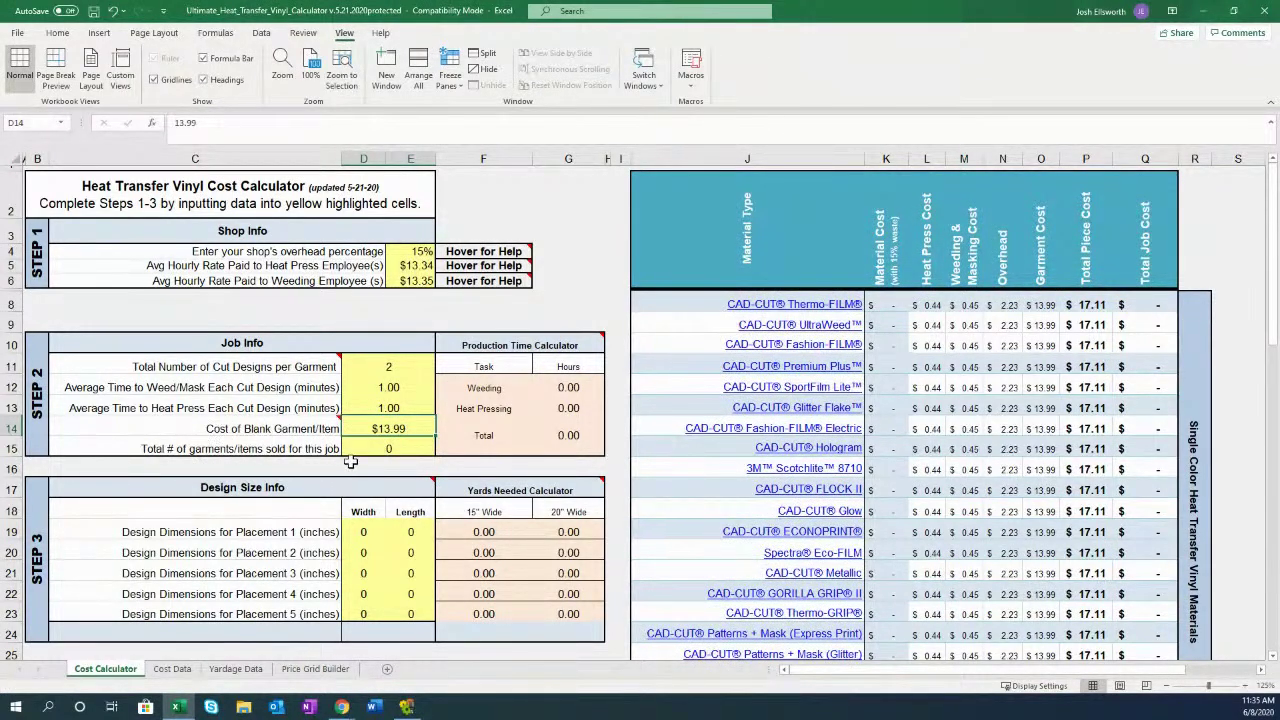
Step: Set the total number of garments sold for this job to 1
{"action": "left_click", "coordinate": [410, 449]}
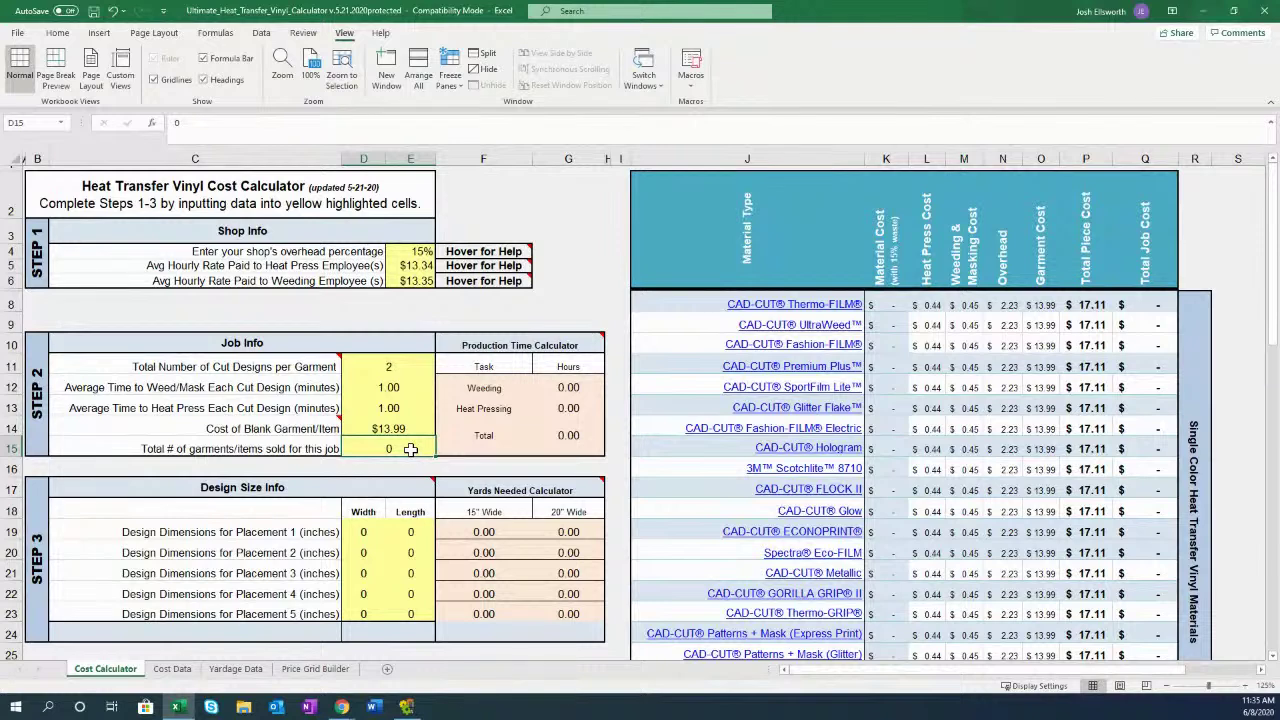
{"action": "type", "text": "1"}
{"action": "key", "text": "Return"}
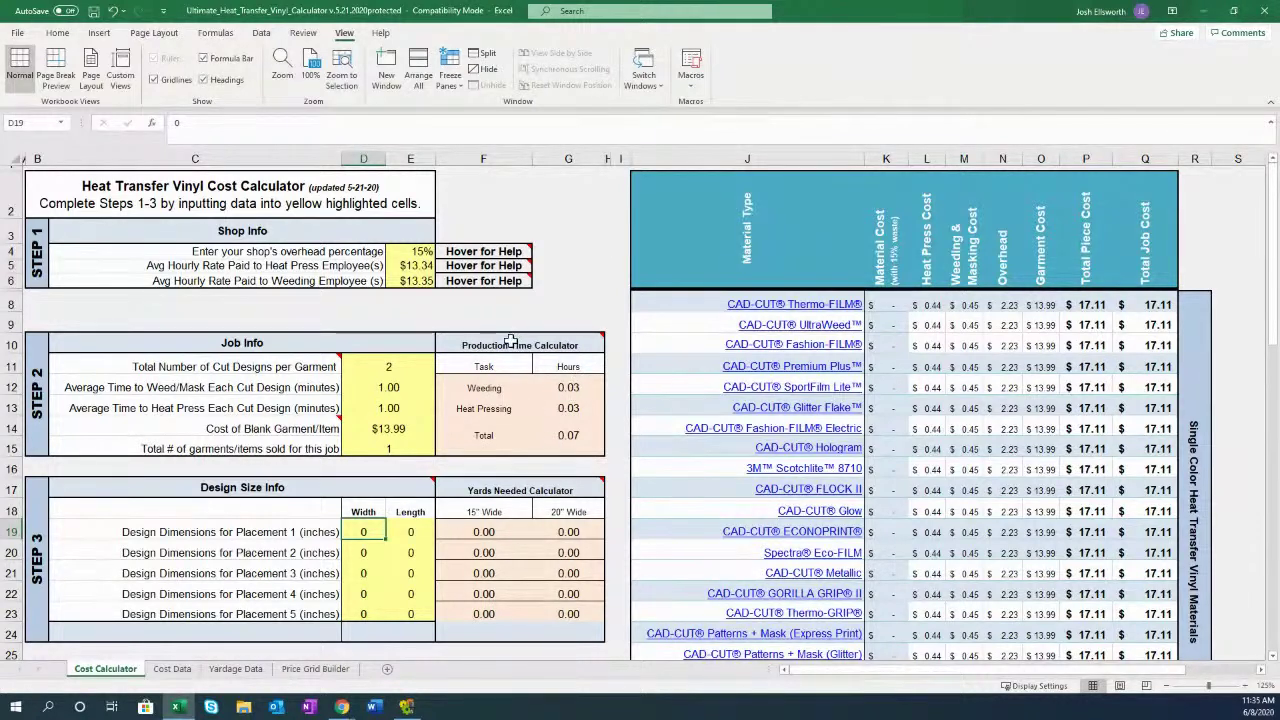
Step: Set the total number of garments sold for this job to 25
{"action": "left_click", "coordinate": [396, 451]}
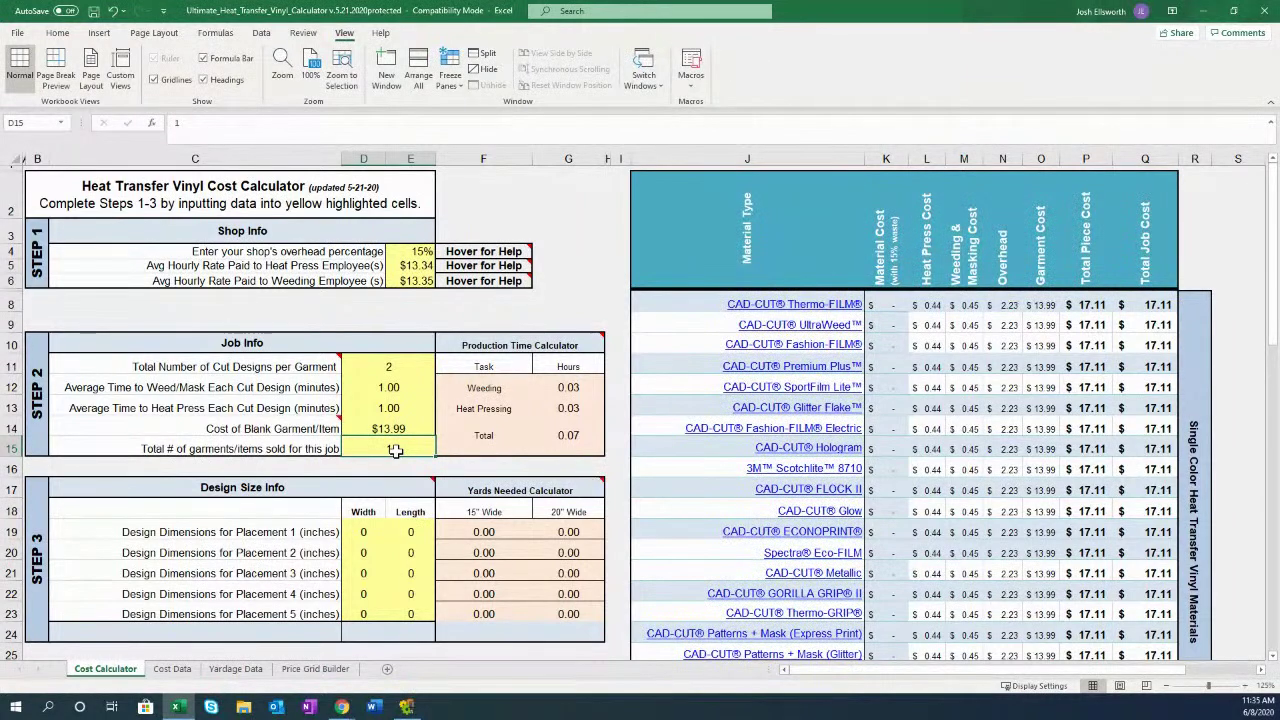
{"action": "type", "text": "25"}
{"action": "key", "text": "Return"}
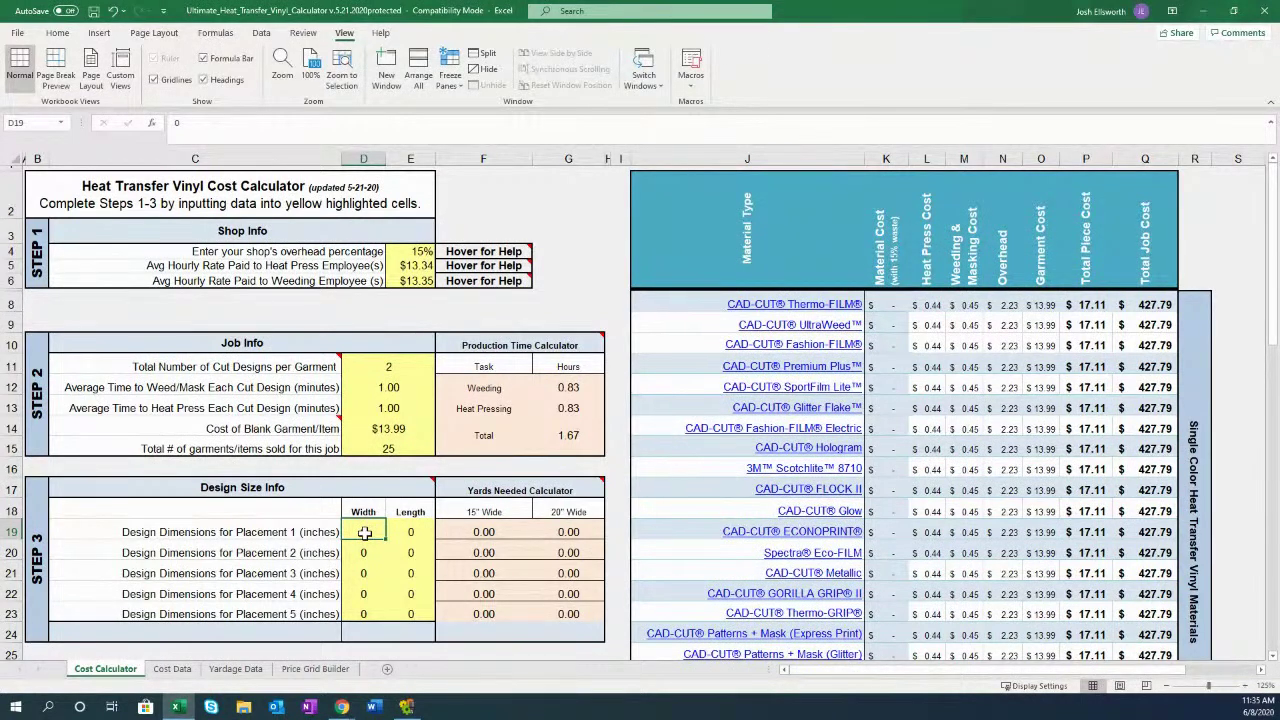
Step: Enter the design dimensions as 6 wide by 3 long for placement 1 and 1.5 wide by 3 long for placement 2, in inches
{"action": "type", "text": "1"}
{"action": "key", "text": "Tab"}
{"action": "type", "text": "3"}
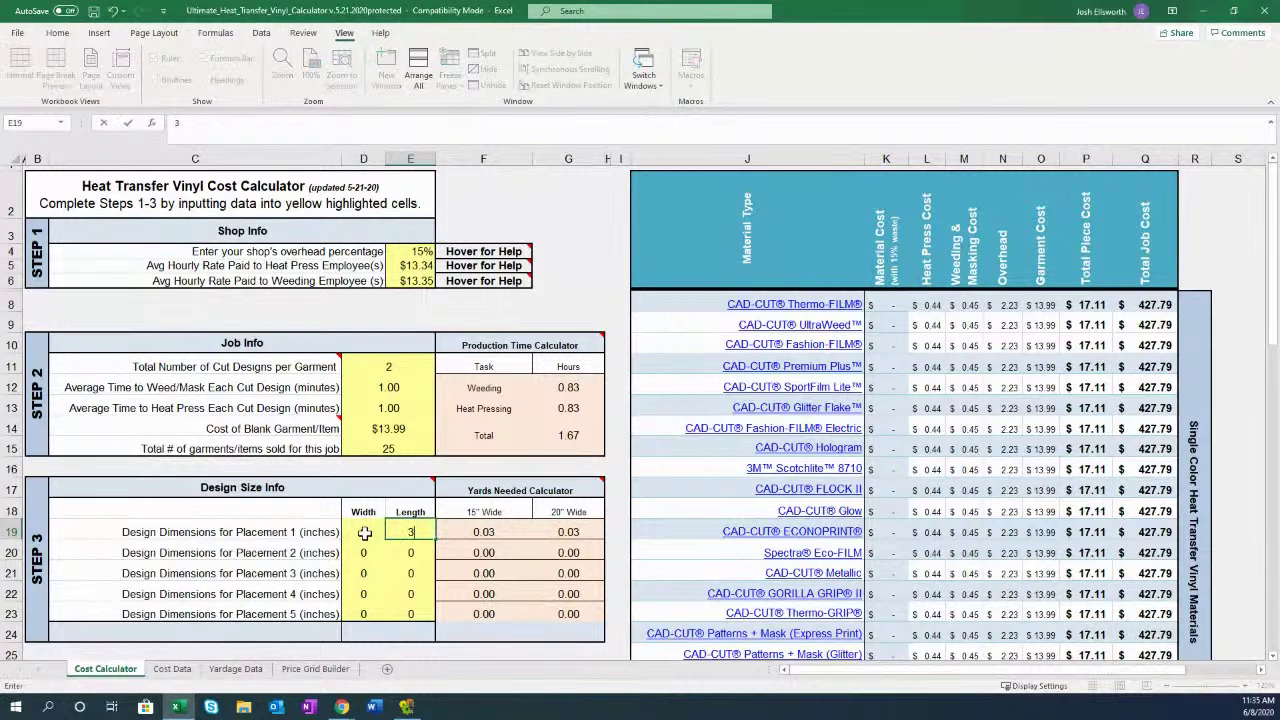
{"action": "key", "text": "Return"}
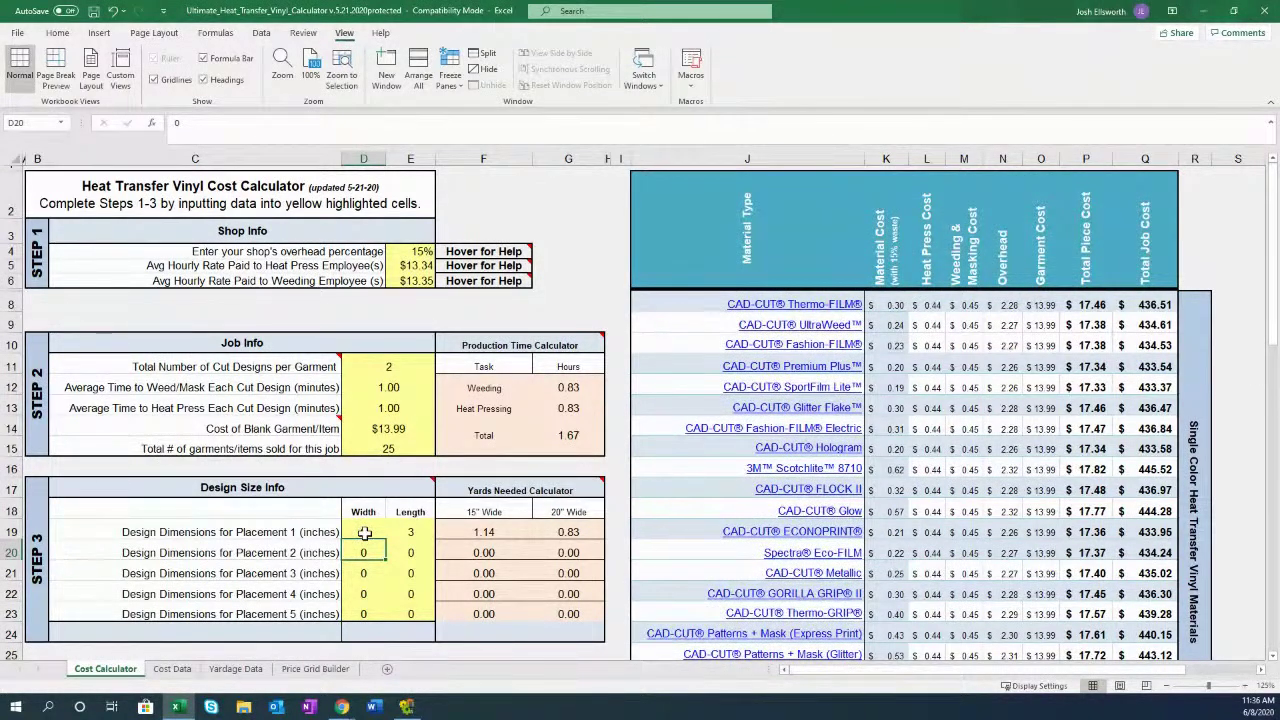
{"action": "type", "text": "1.5"}
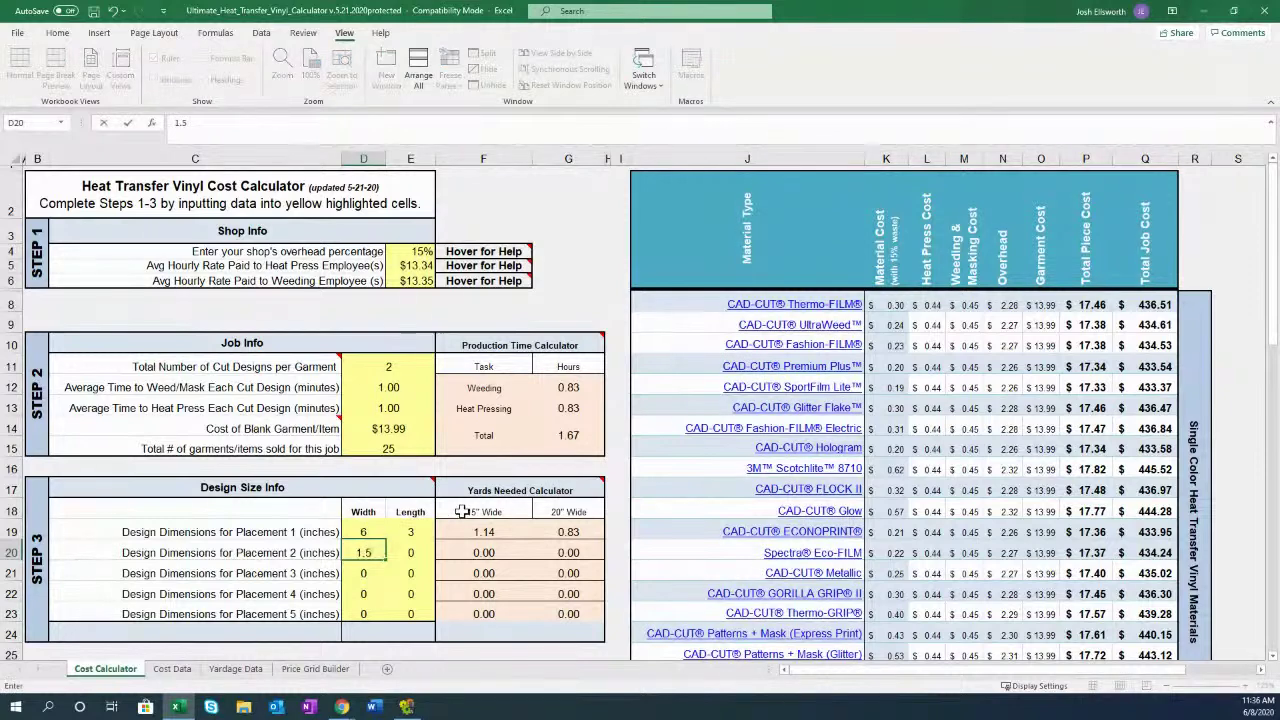
{"action": "key", "text": "Tab"}
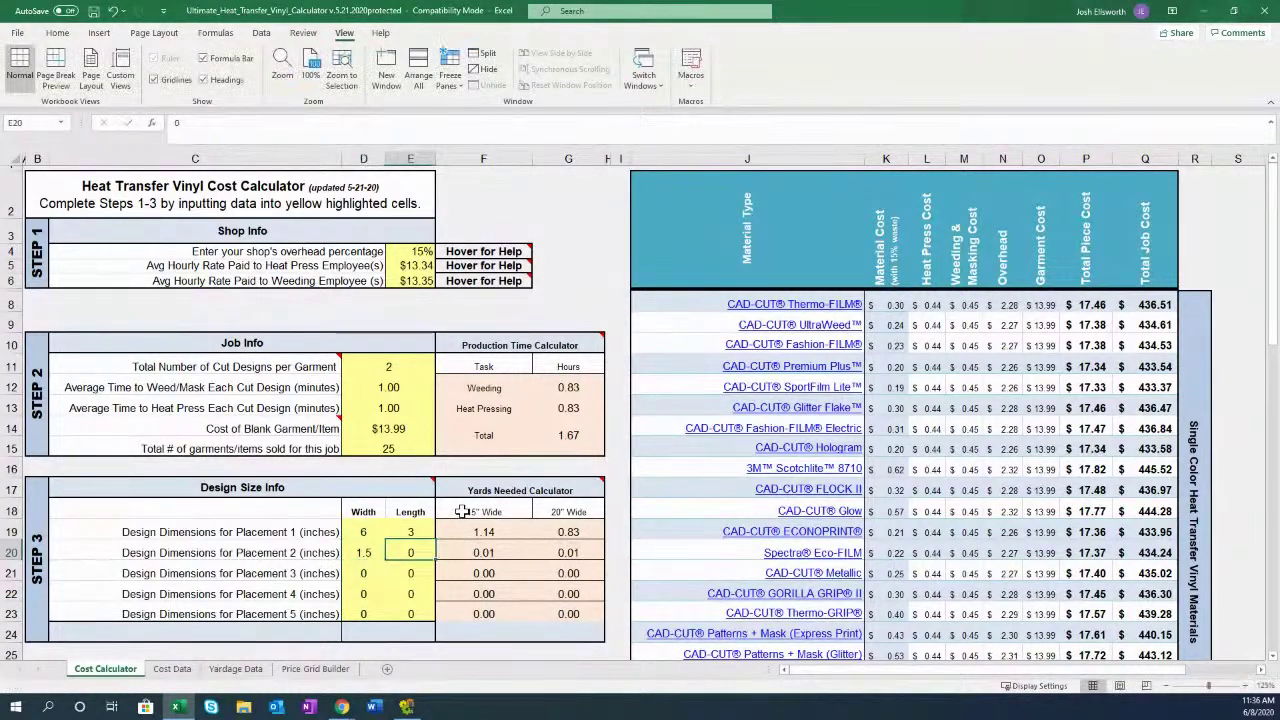
{"action": "type", "text": "3"}
{"action": "key", "text": "Return"}
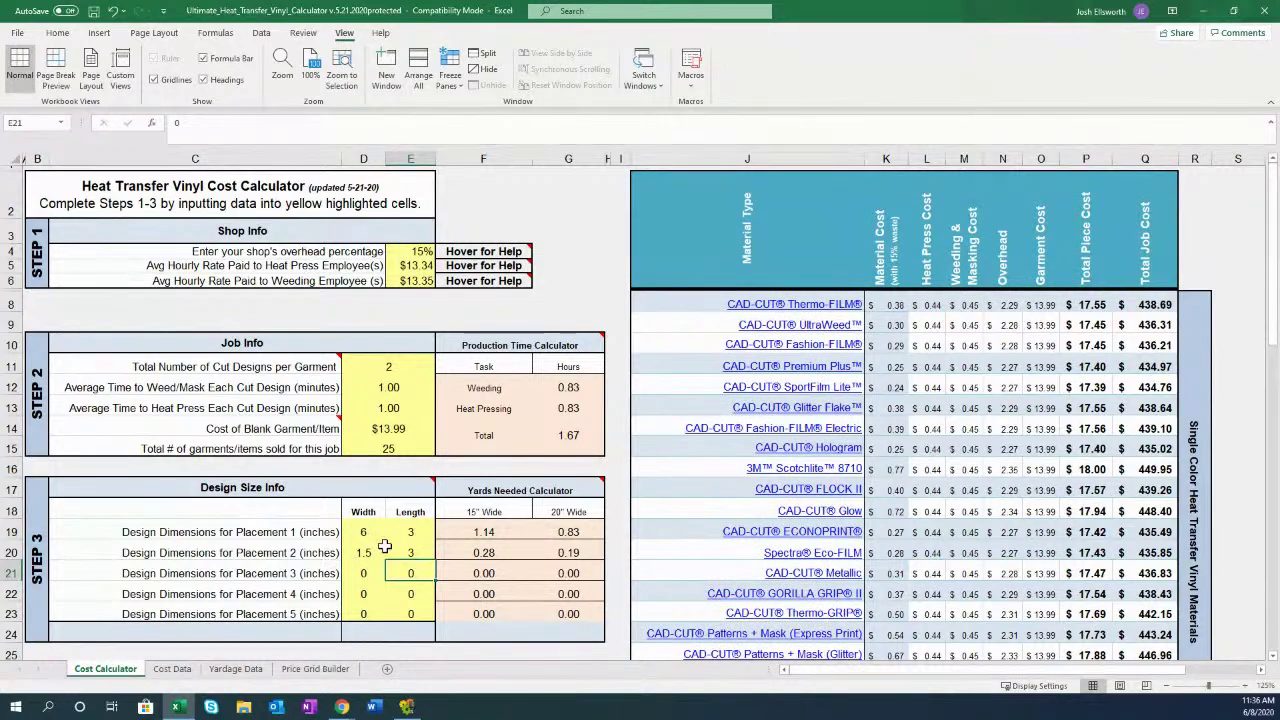
Step: Magnify the worksheet to 200% and bring the cost breakdown by material type into view from its header down
{"action": "left_click_drag", "start_coordinate": [1265, 338], "coordinate": [1259, 312]}
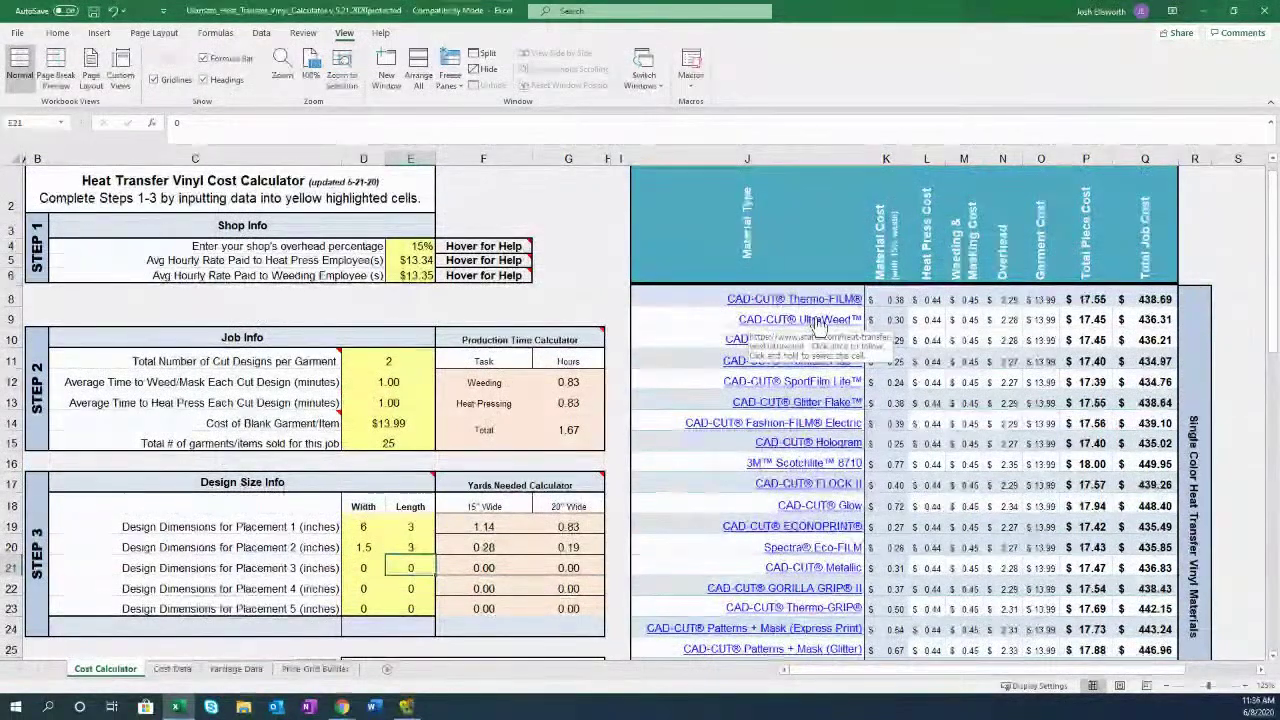
{"action": "left_click", "coordinate": [279, 70]}
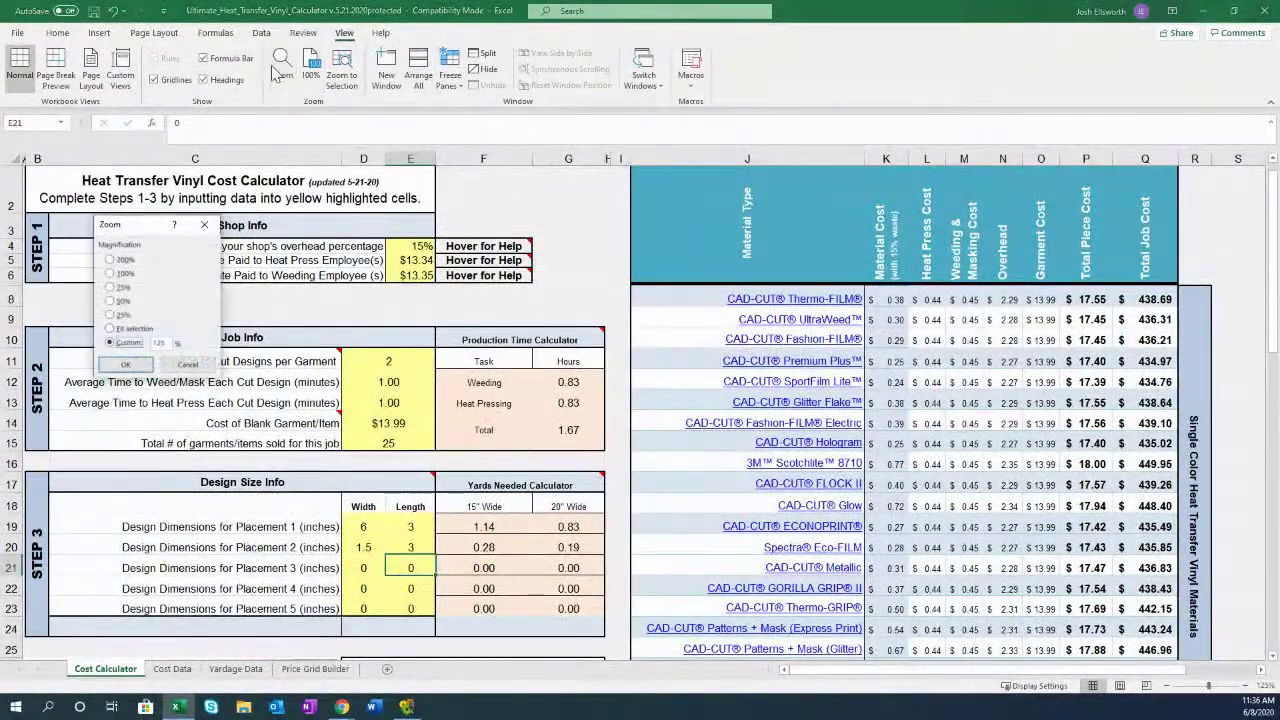
{"action": "left_click", "coordinate": [110, 273]}
{"action": "left_click", "coordinate": [135, 365]}
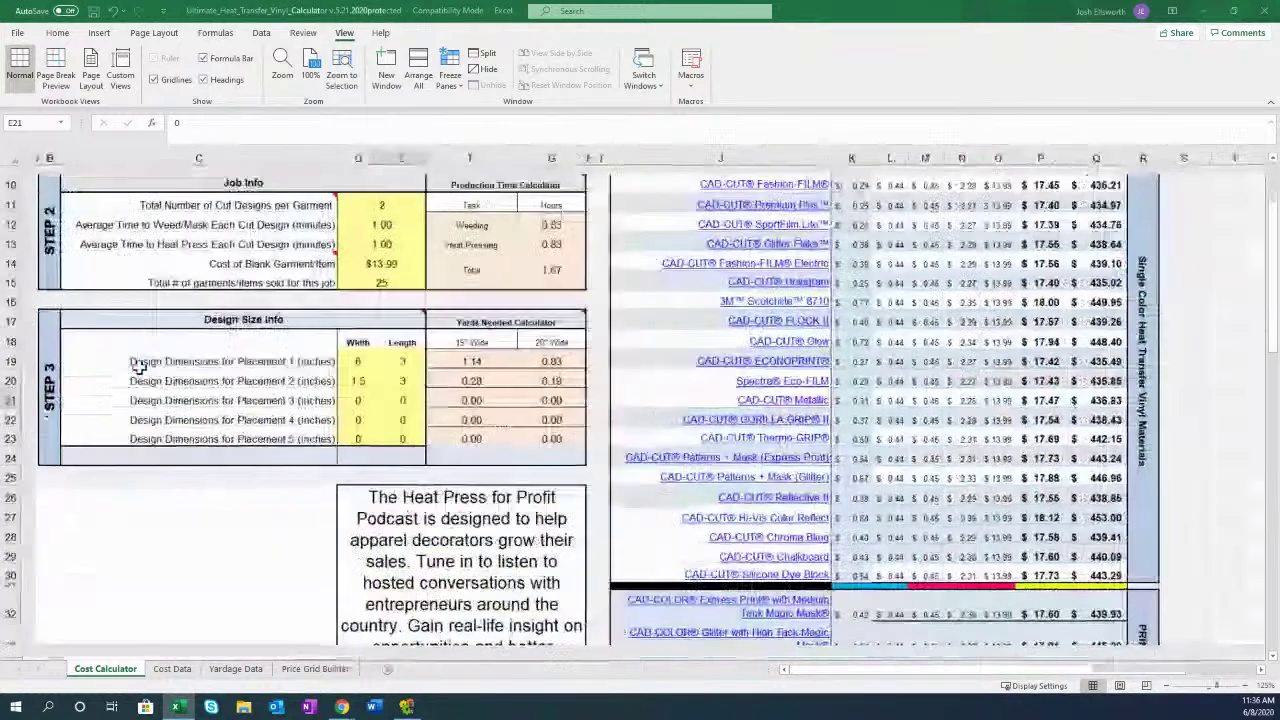
{"action": "left_click_drag", "start_coordinate": [818, 670], "coordinate": [975, 670]}
{"action": "left_click_drag", "start_coordinate": [1275, 320], "coordinate": [1276, 288]}
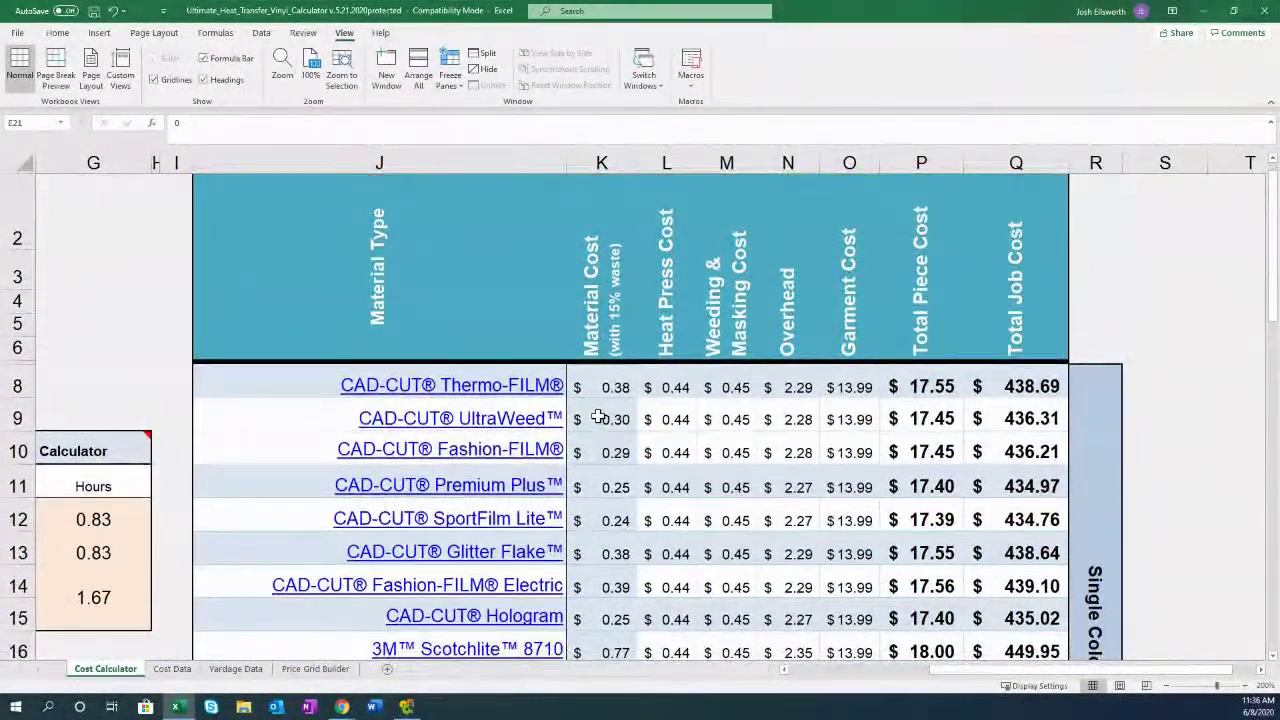